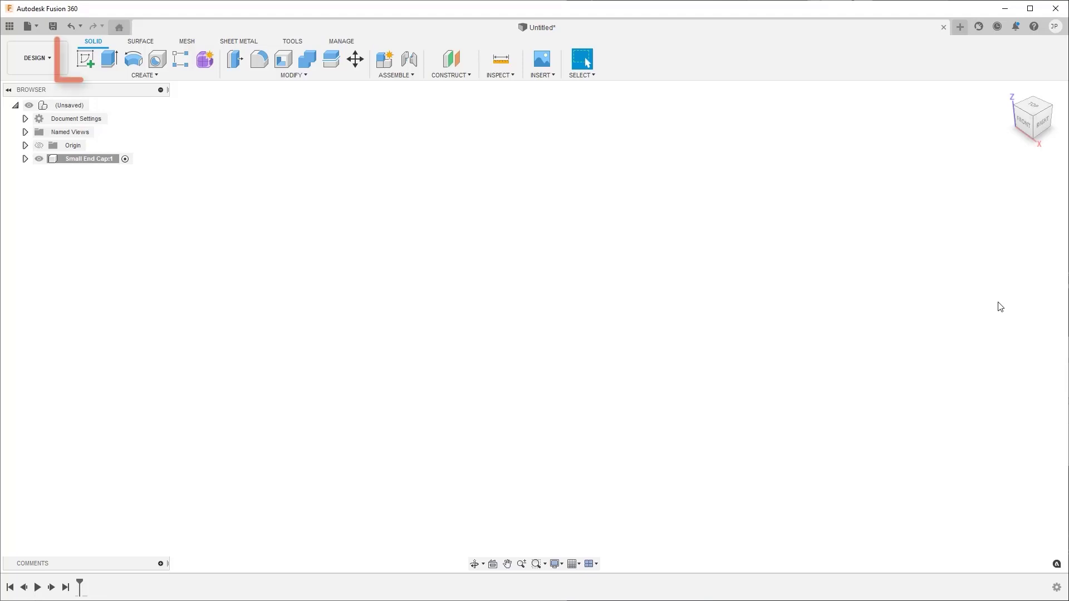
- Start a sketch on the front XZ plane and draw a center diameter circle about 51 mm across, above and left of the origin
{"action": "left_click", "coordinate": [88, 59]}
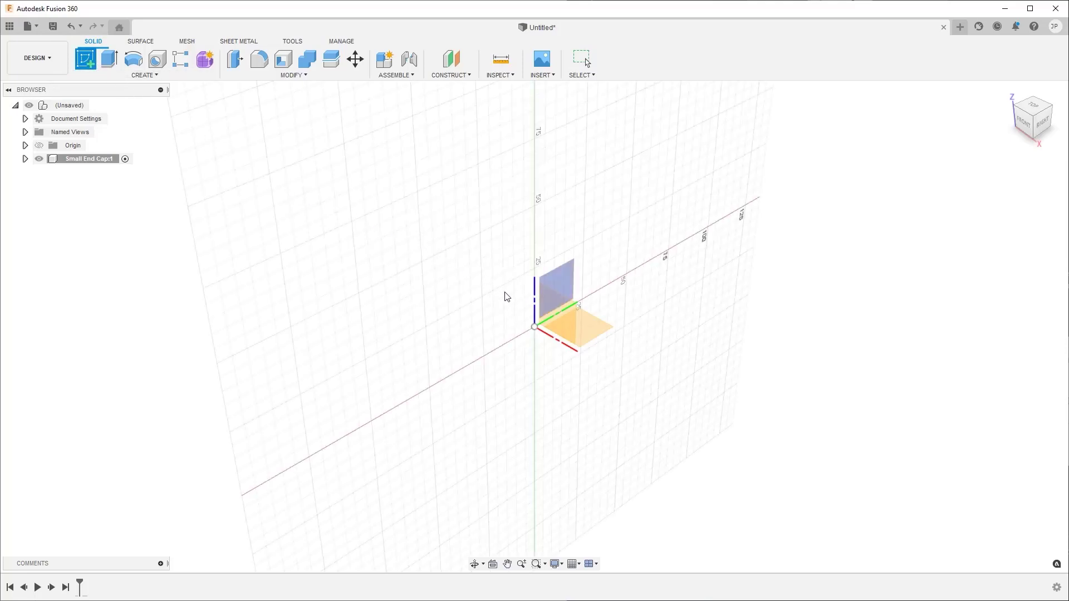
{"action": "left_click", "coordinate": [559, 314]}
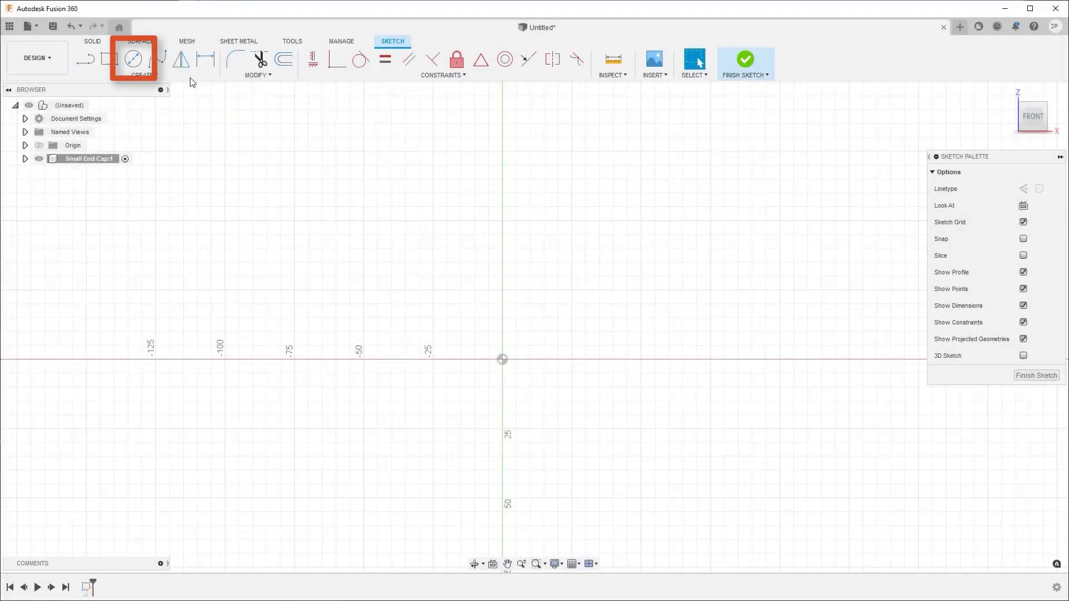
{"action": "key", "text": "c"}
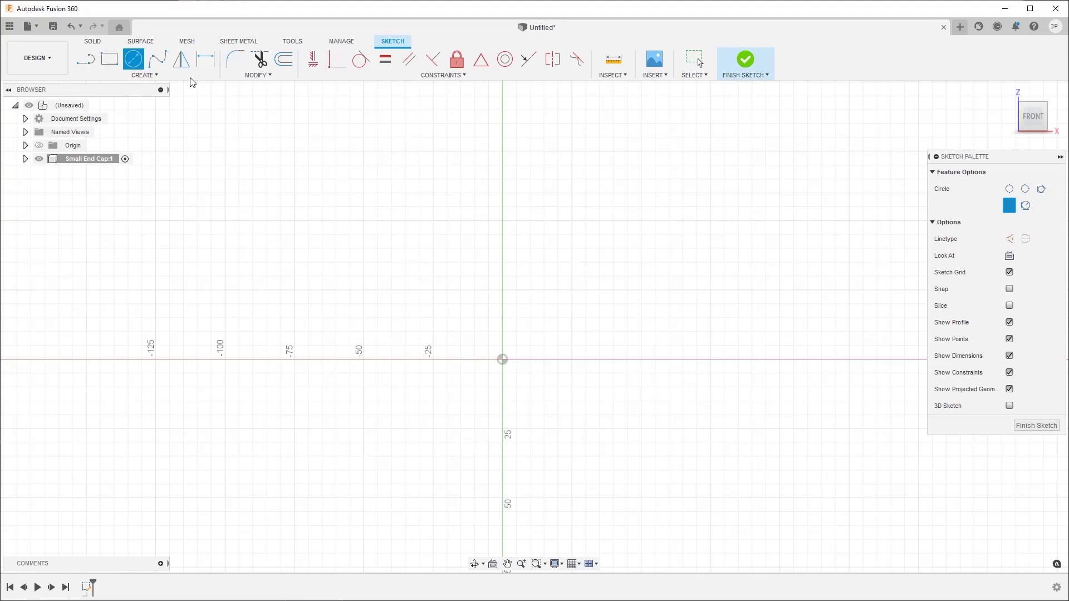
{"action": "left_click", "coordinate": [373, 238]}
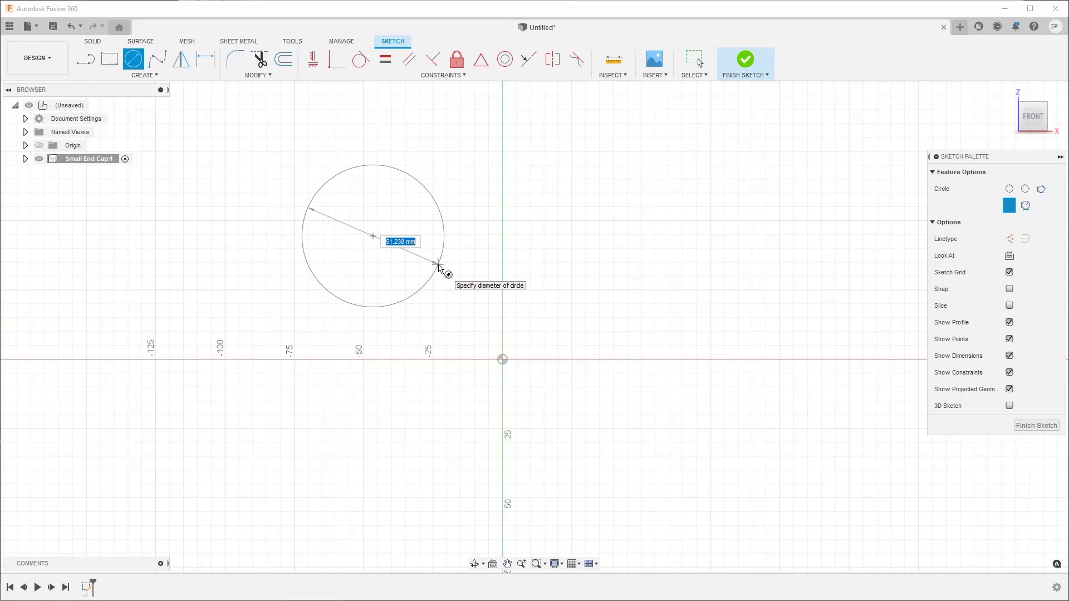
{"action": "left_click", "coordinate": [439, 267]}
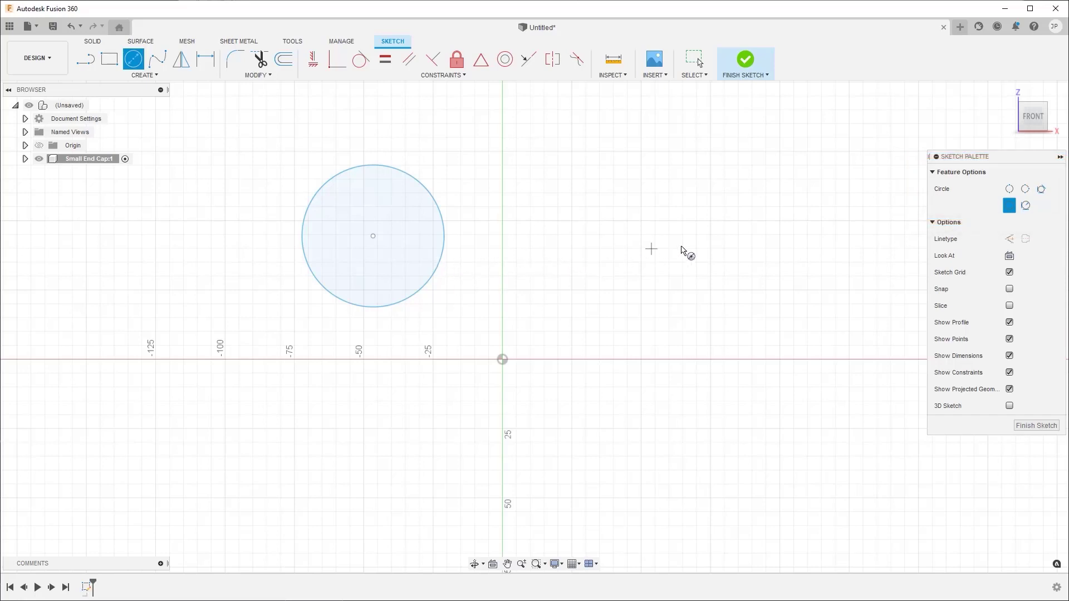
- Draw a 30 mm 2-point circle with a horizontal diameter below the large circle
{"action": "left_click", "coordinate": [1011, 193]}
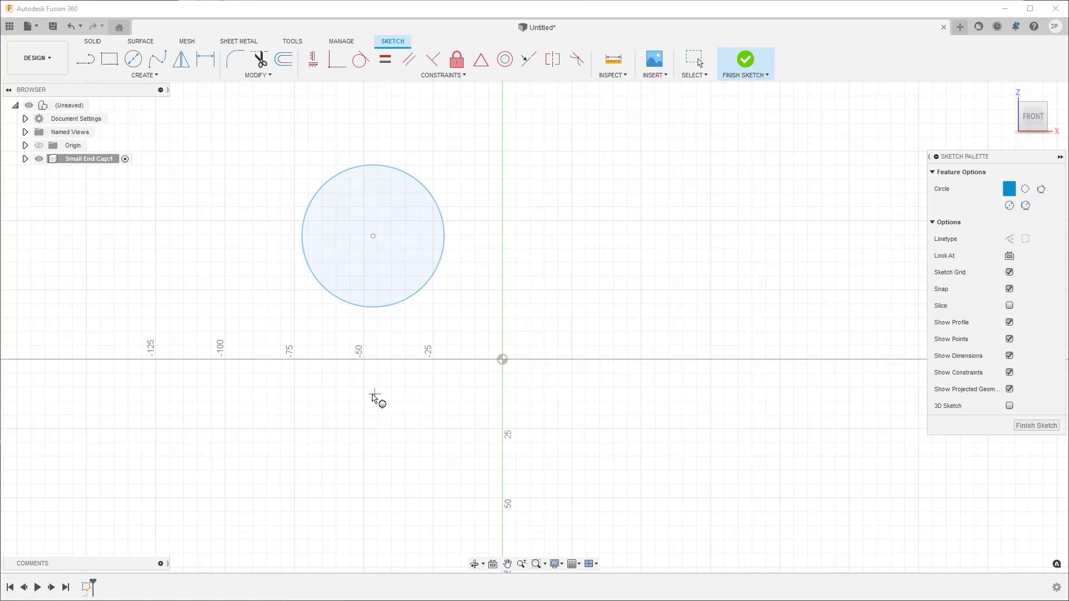
{"action": "left_click", "coordinate": [356, 386]}
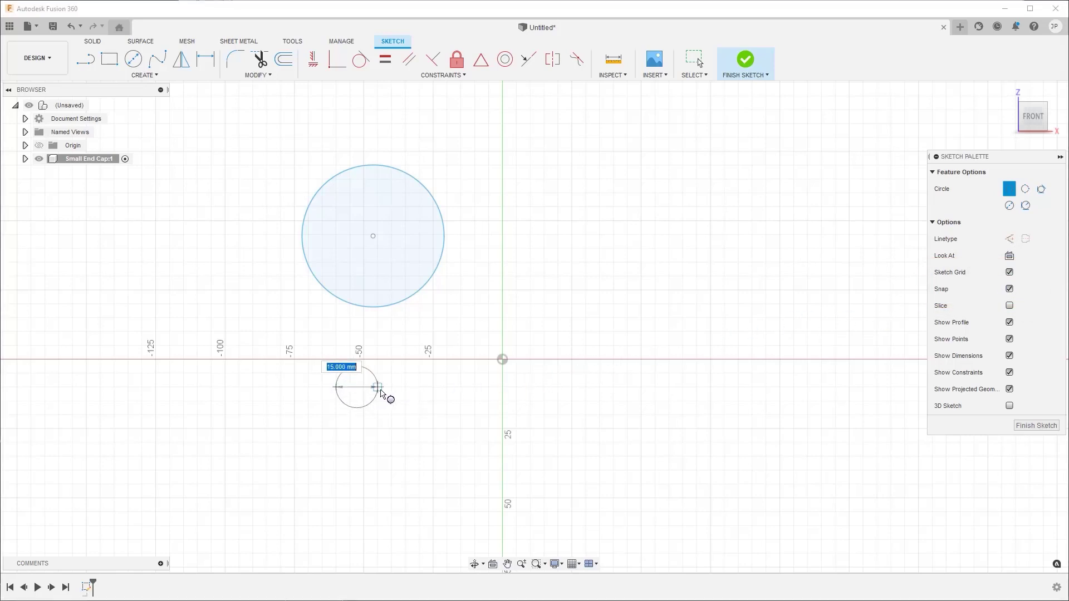
{"action": "left_click", "coordinate": [422, 392]}
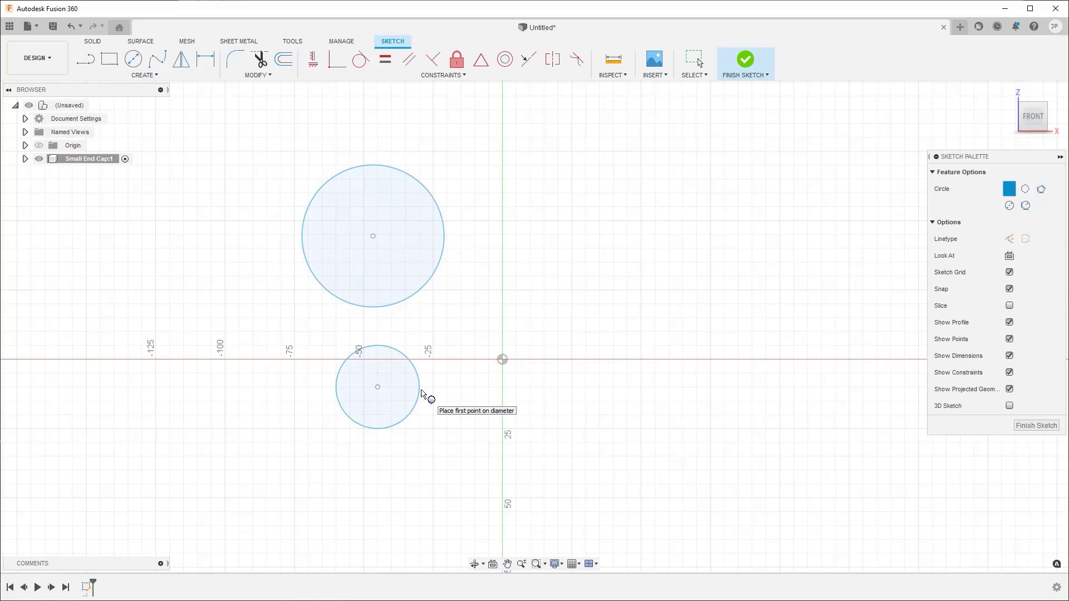
{"action": "key", "text": "Escape"}
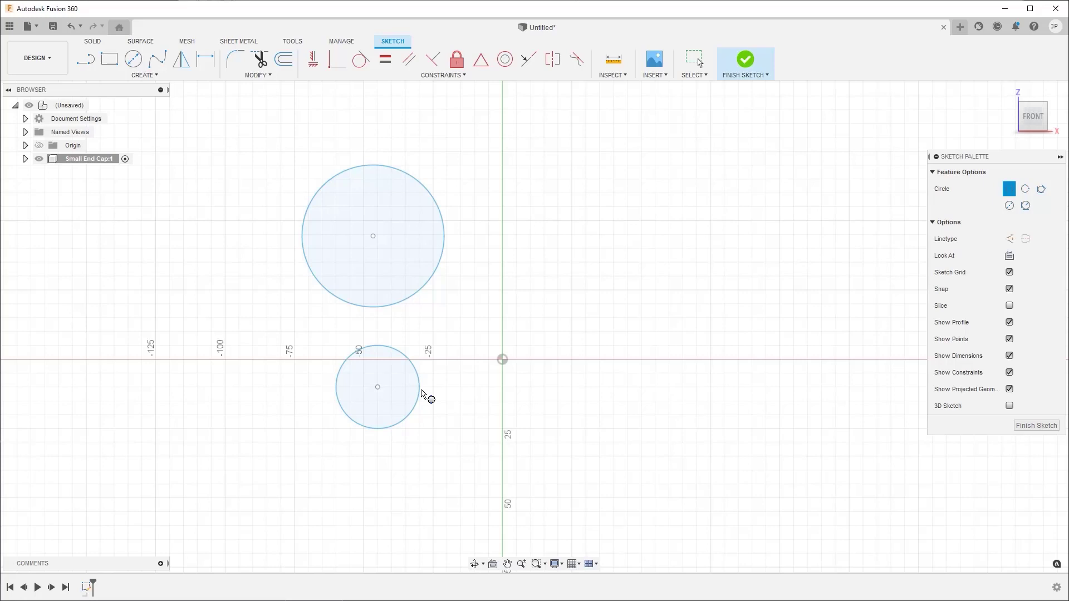
{"action": "key", "text": "Escape"}
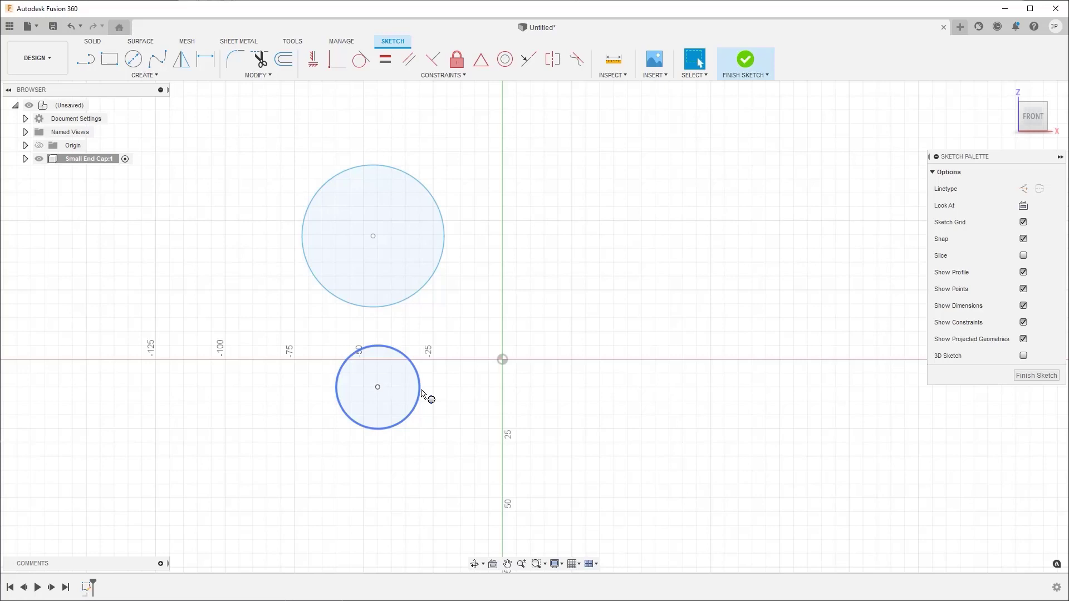
- Connect the two circles with a straight line on each side, the left one about 40 mm long
{"action": "key", "text": "s"}
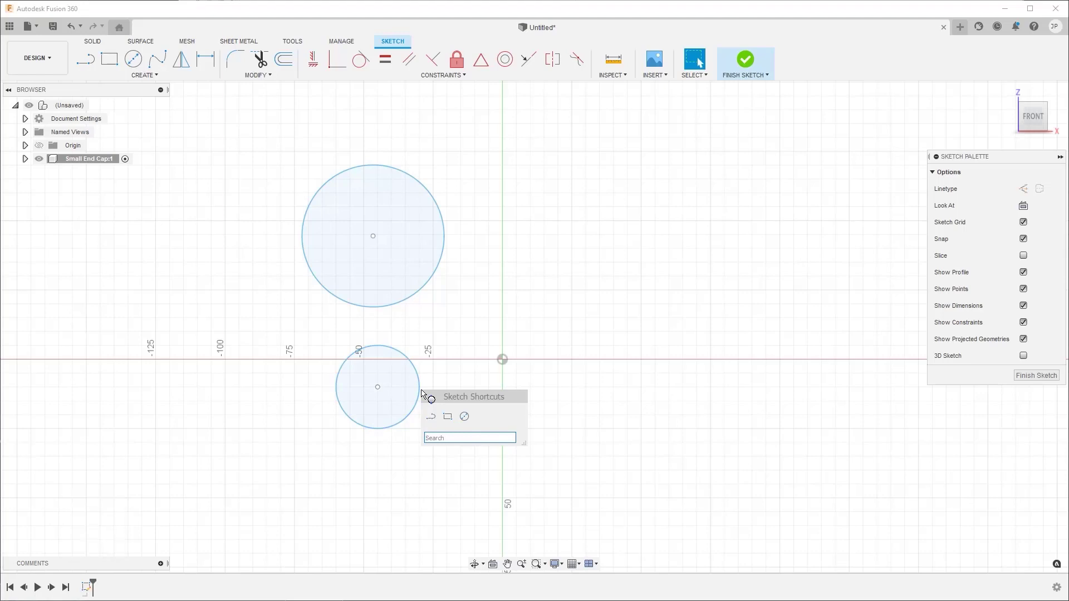
{"action": "type", "text": "line"}
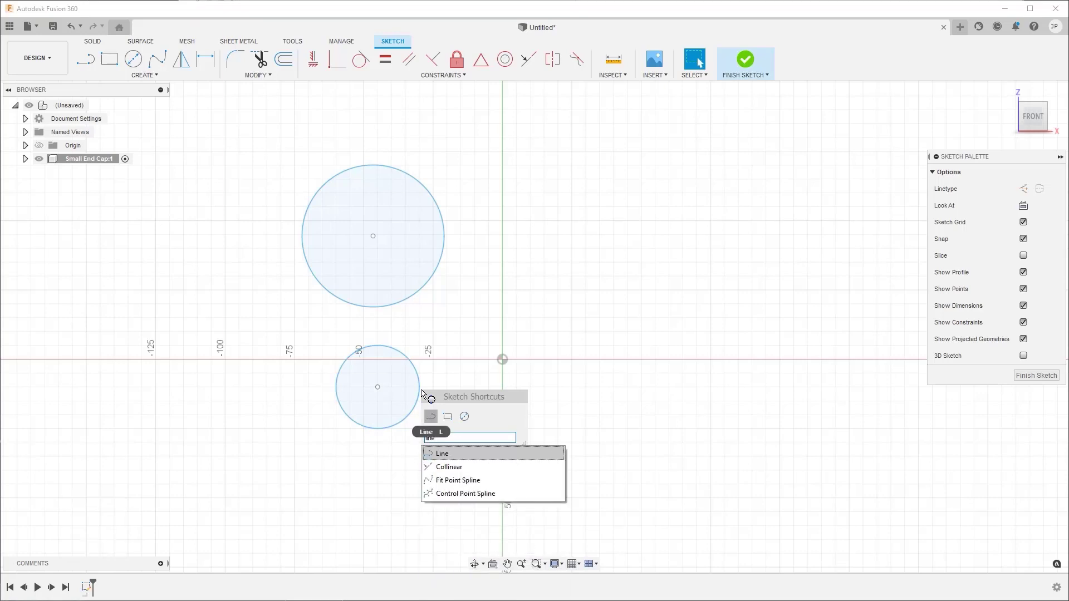
{"action": "left_click", "coordinate": [464, 453]}
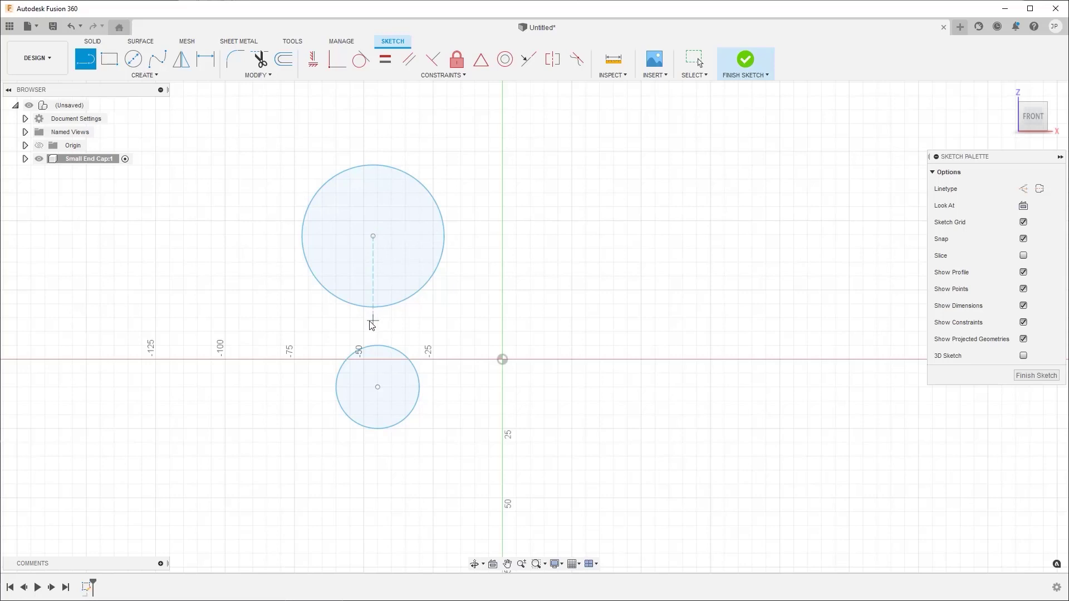
{"action": "key", "text": "ctrl"}
{"action": "left_click", "coordinate": [312, 273]}
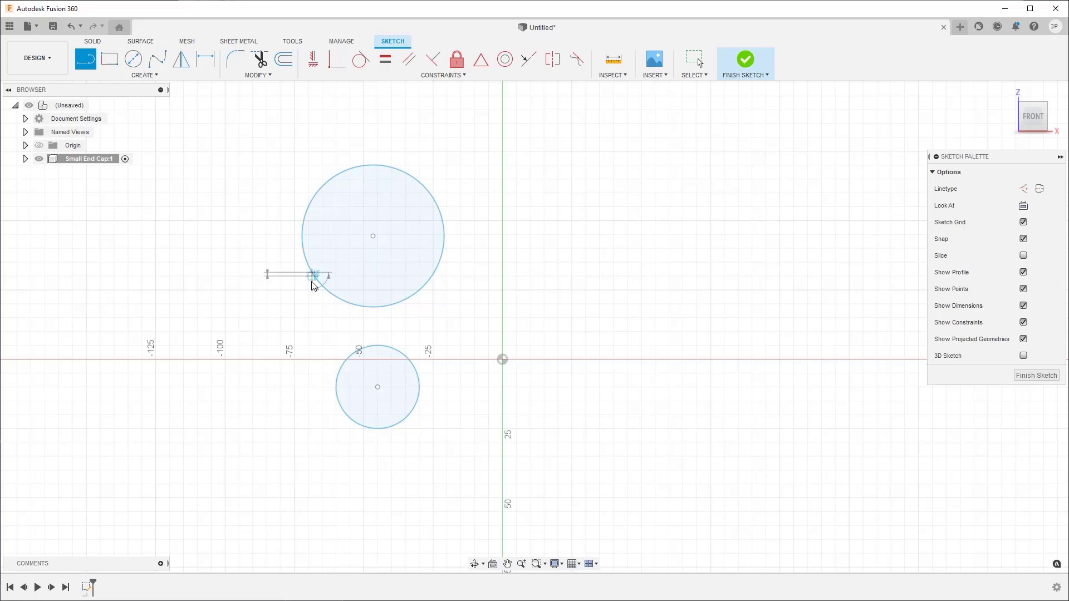
{"action": "double_click", "coordinate": [336, 381]}
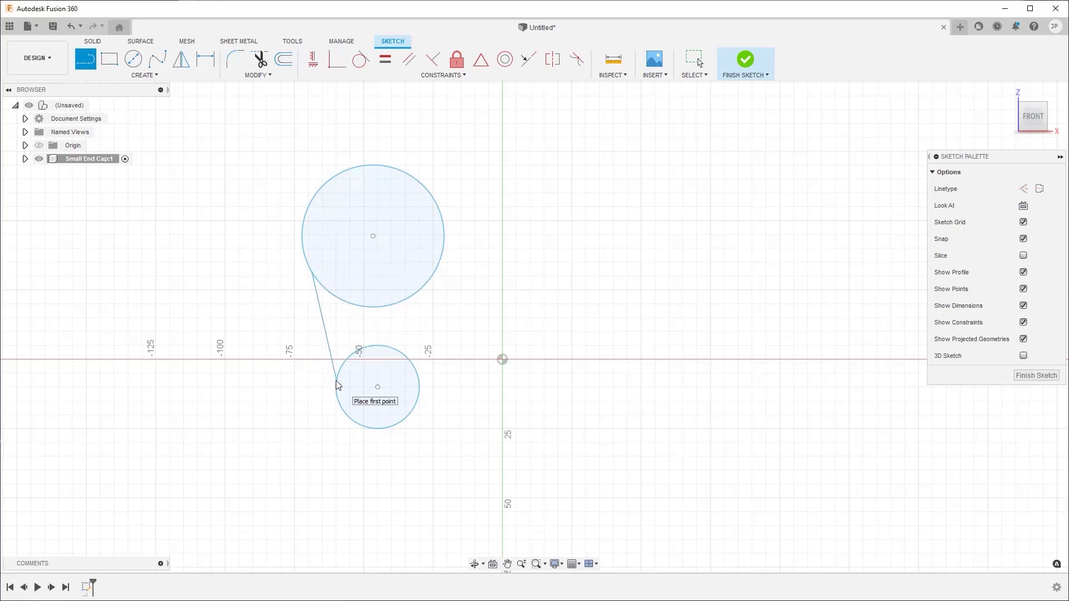
{"action": "left_click", "coordinate": [442, 253]}
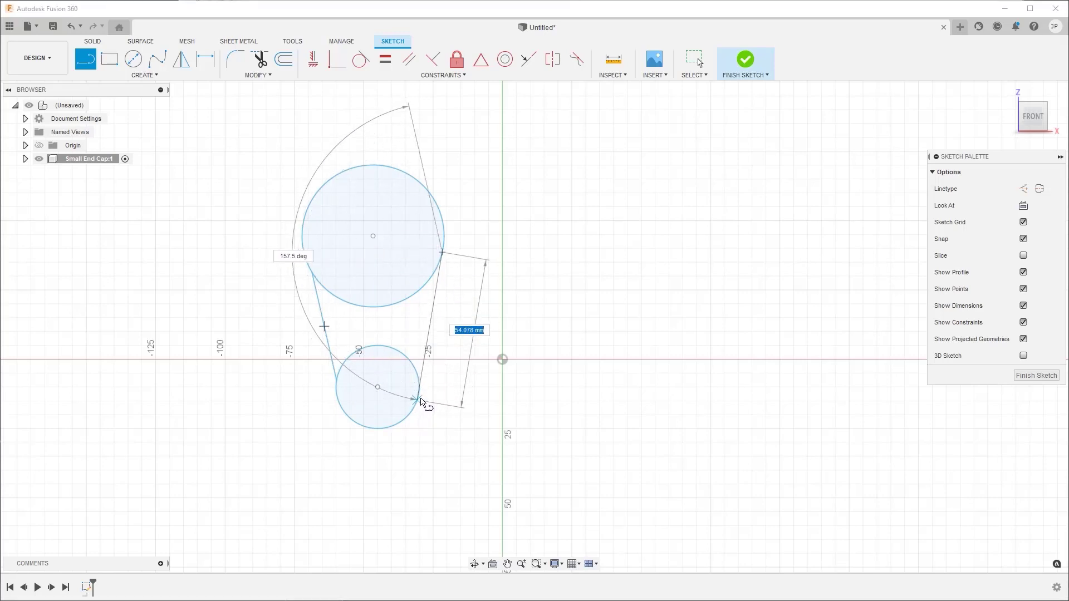
{"action": "double_click", "coordinate": [420, 382]}
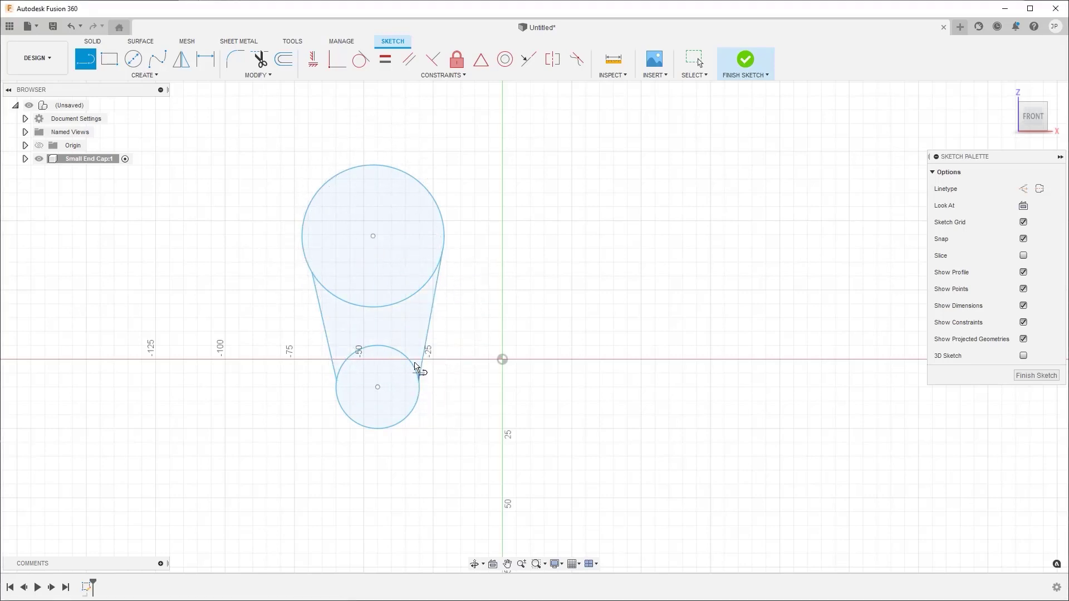
- Draw a line between the centers of the two circles and convert it to a centerline
{"action": "left_click", "coordinate": [373, 236]}
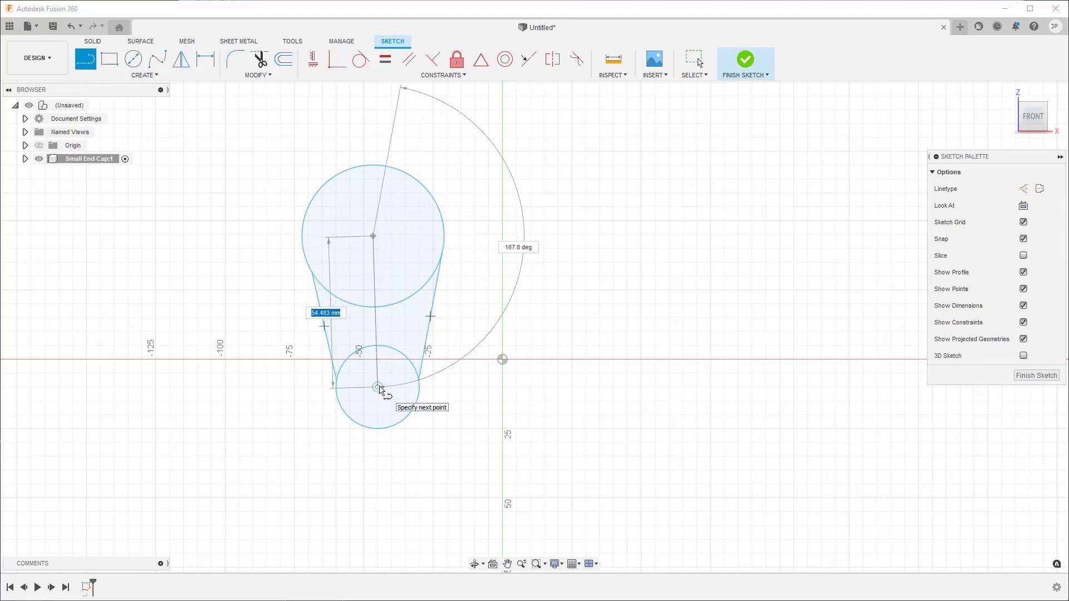
{"action": "left_click", "coordinate": [378, 388]}
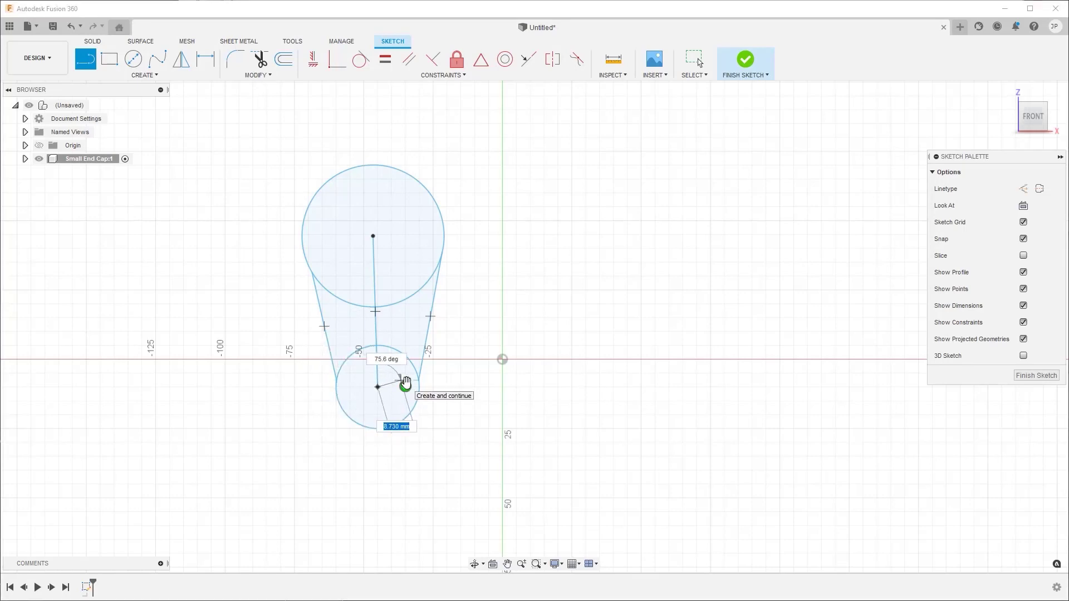
{"action": "key", "text": "Escape"}
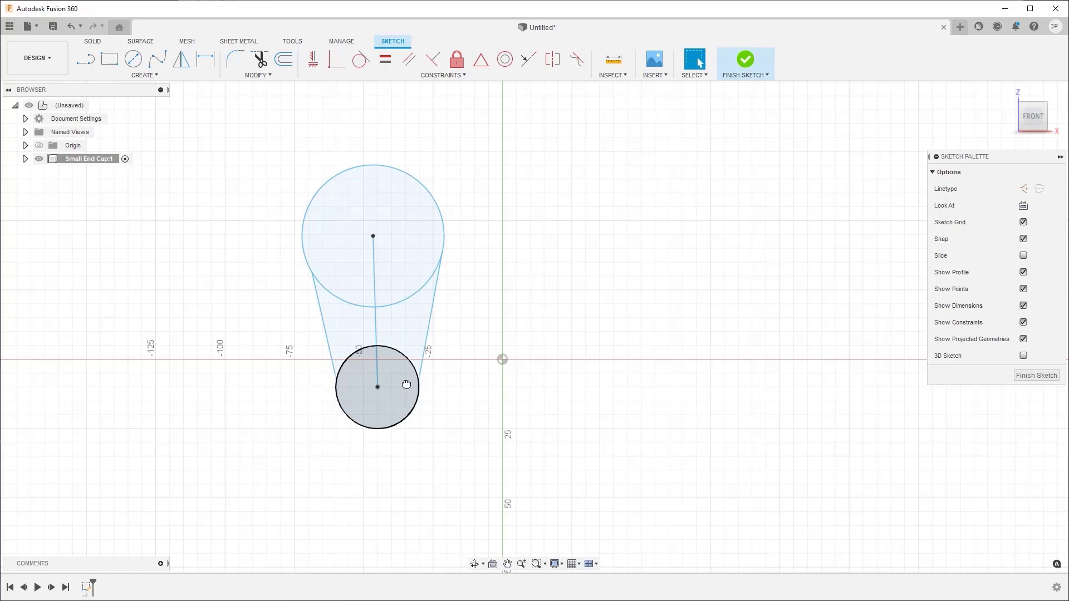
{"action": "left_click", "coordinate": [377, 331]}
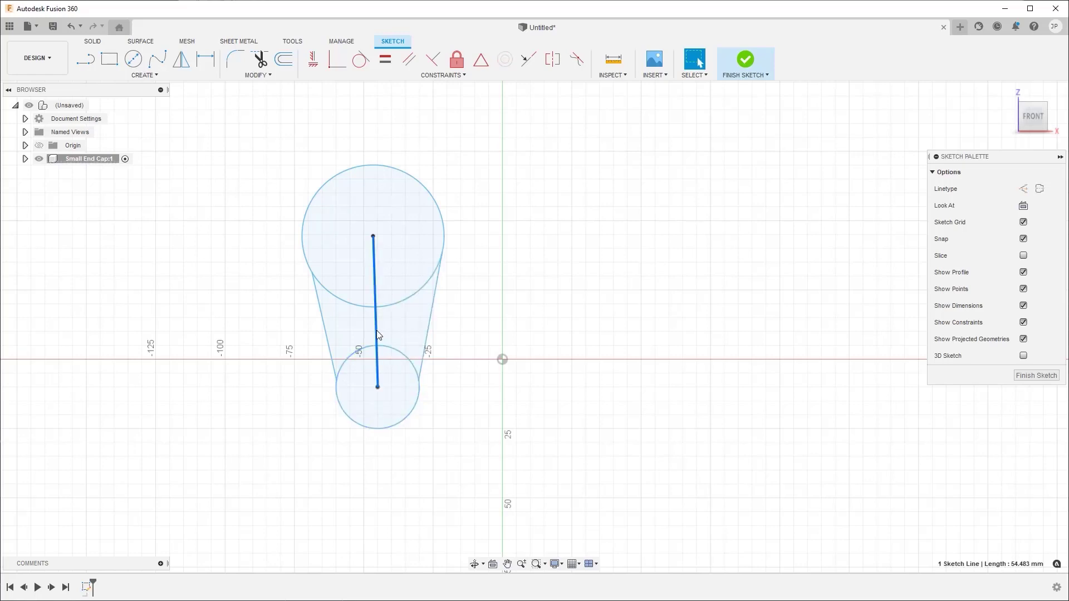
{"action": "right_click", "coordinate": [376, 331]}
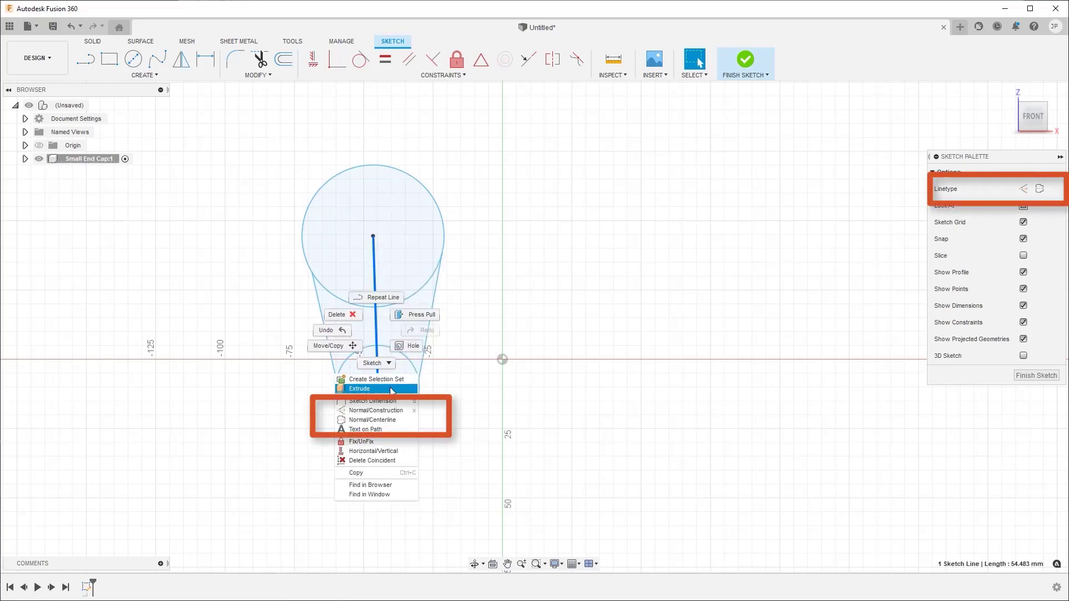
{"action": "left_click", "coordinate": [403, 421]}
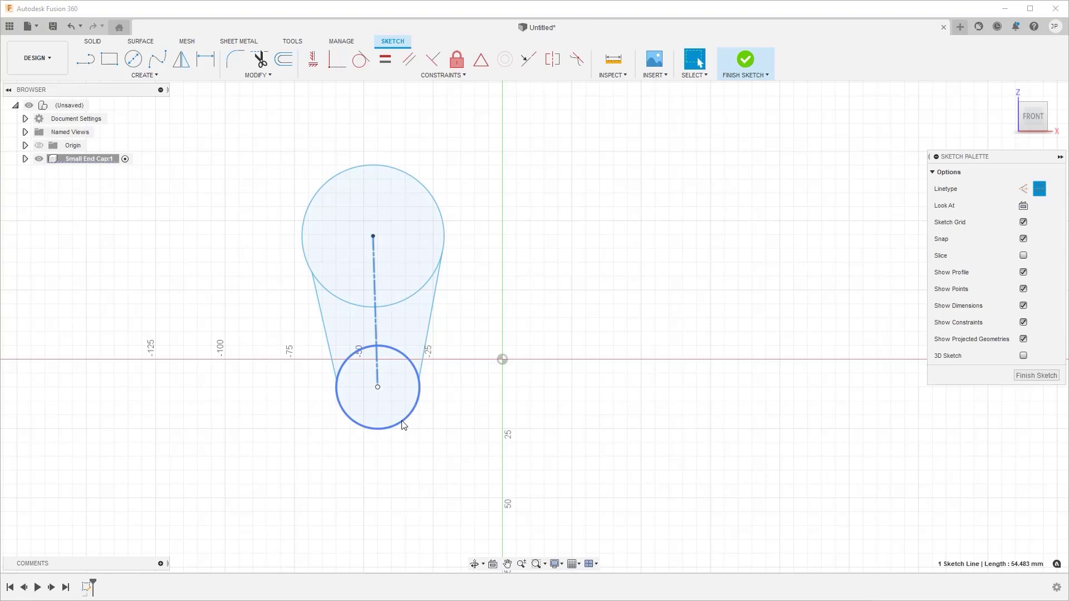
{"action": "left_click", "coordinate": [398, 336]}
{"action": "left_click", "coordinate": [357, 334]}
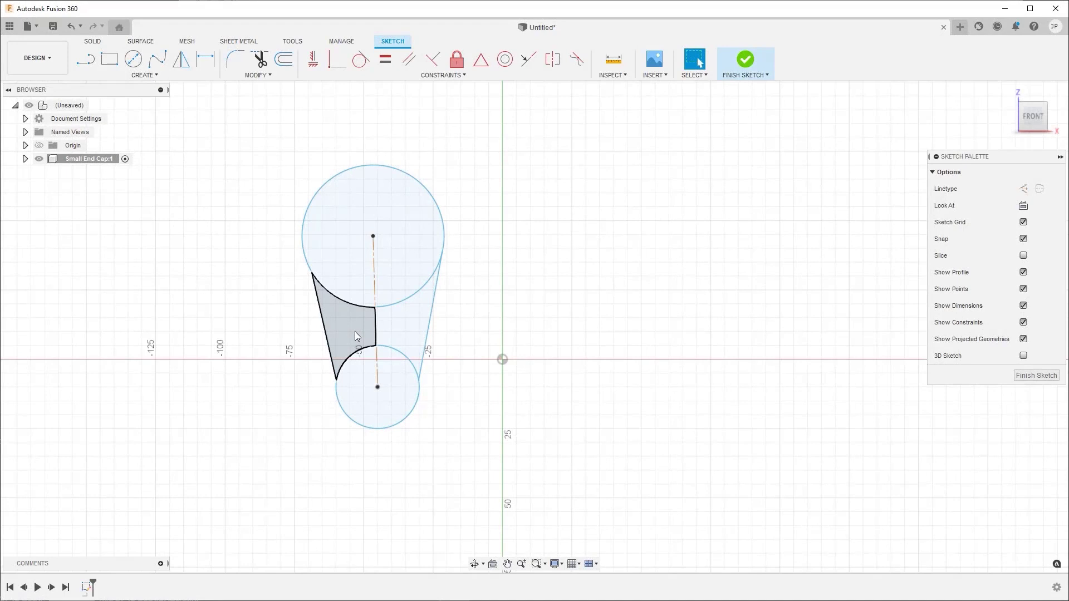
- Break the large circle's lower arc and the small circle's upper arc where they meet the side lines and the centerline
{"action": "left_click", "coordinate": [251, 76]}
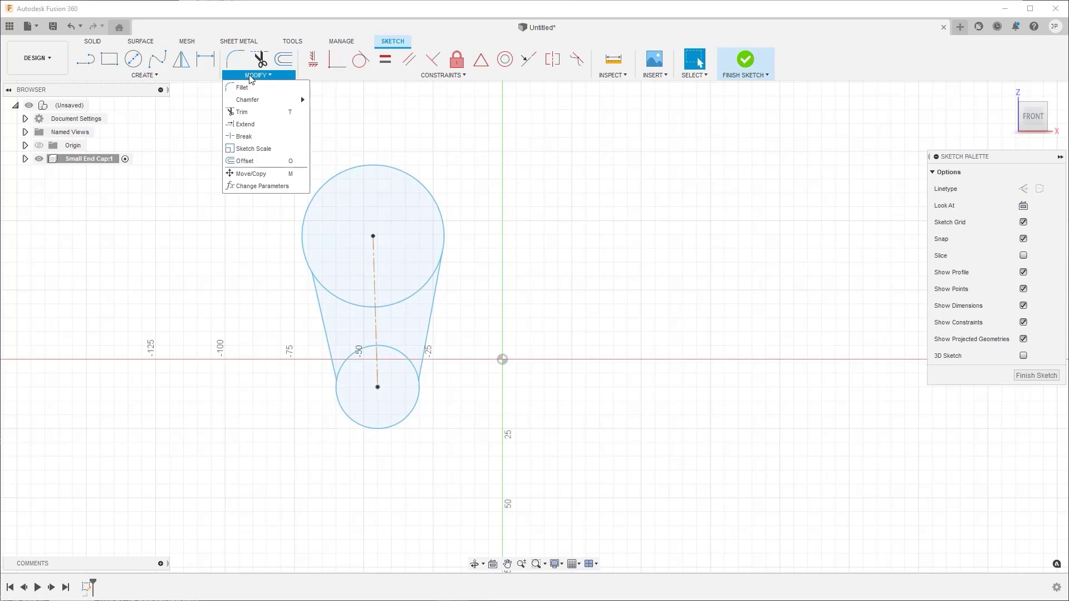
{"action": "left_click", "coordinate": [263, 138]}
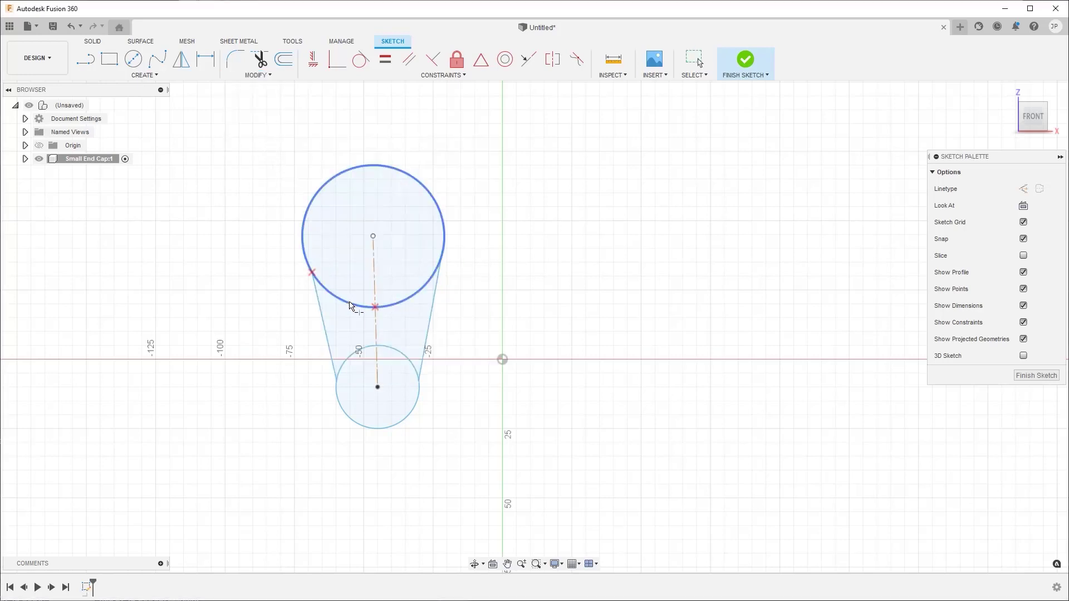
{"action": "left_click", "coordinate": [349, 306]}
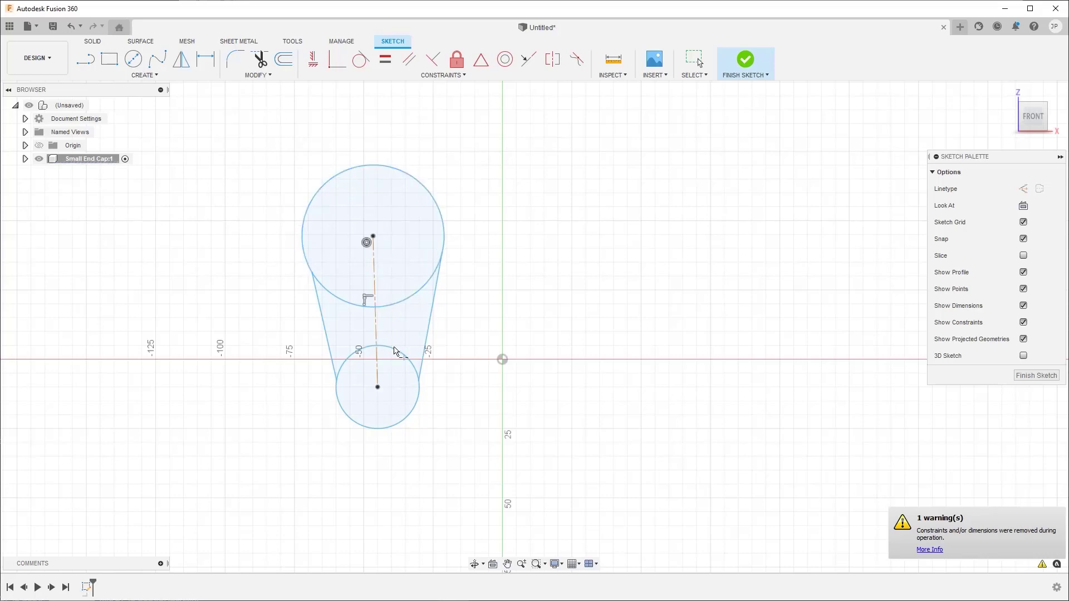
{"action": "left_click", "coordinate": [394, 352]}
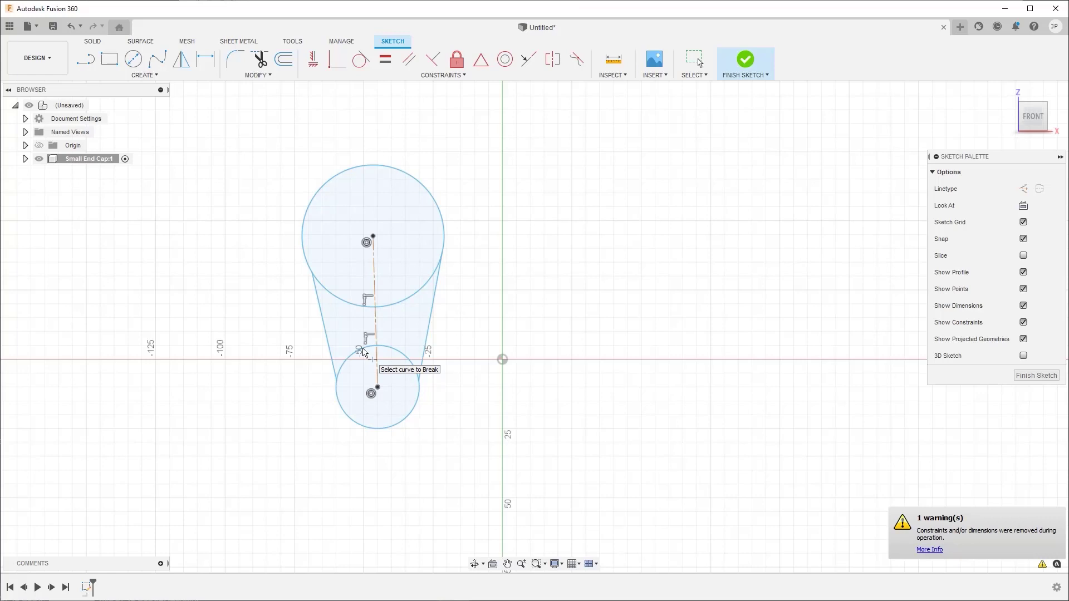
{"action": "left_click", "coordinate": [363, 352]}
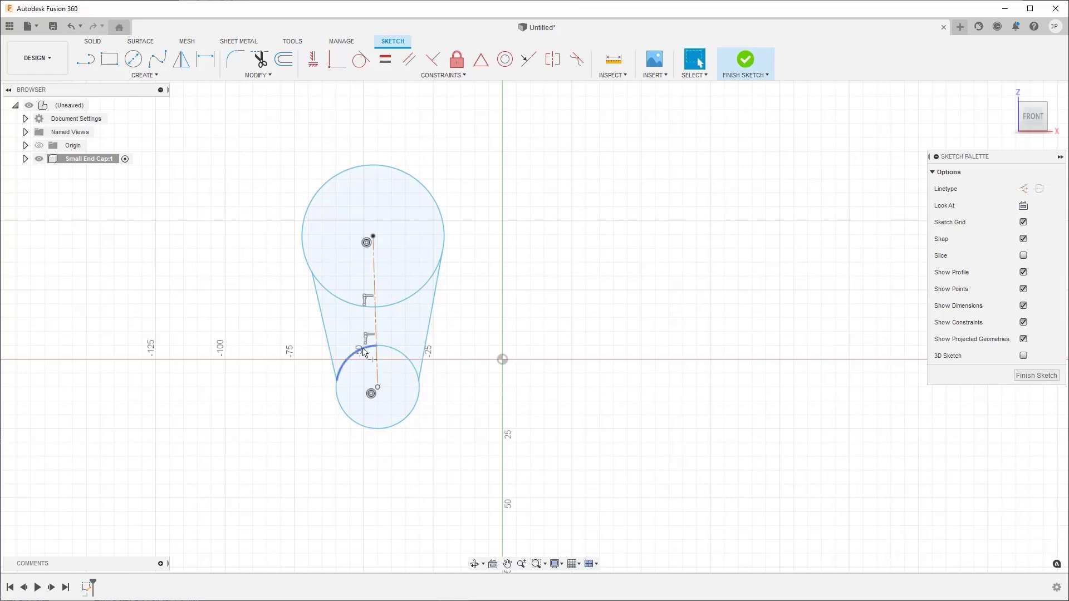
- Convert the broken inner arcs of both circles to construction geometry
{"action": "left_click", "coordinate": [363, 353]}
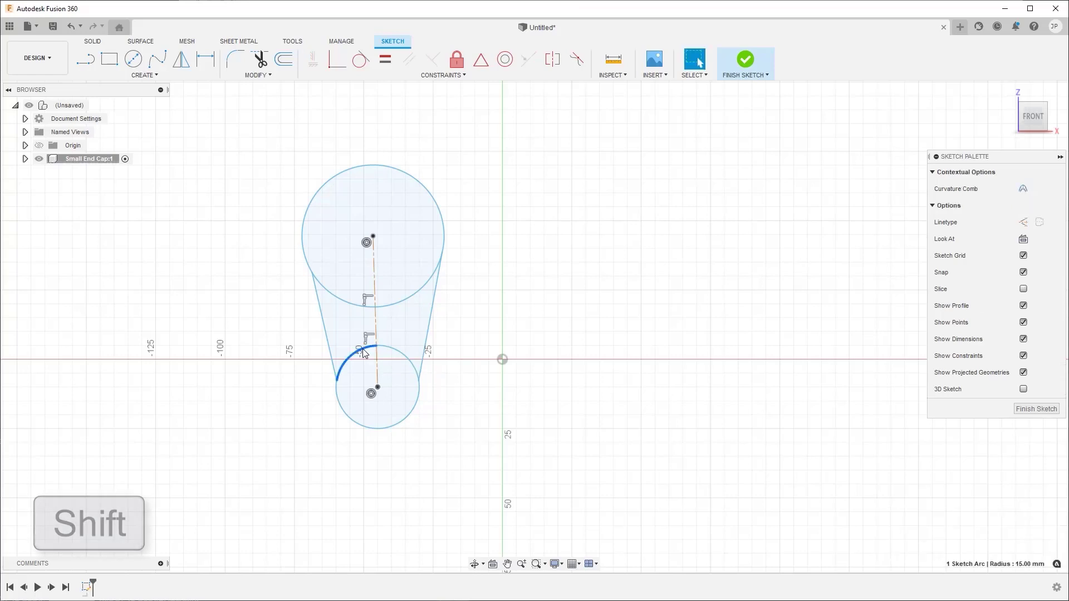
{"action": "left_click", "coordinate": [388, 352], "text": "shift"}
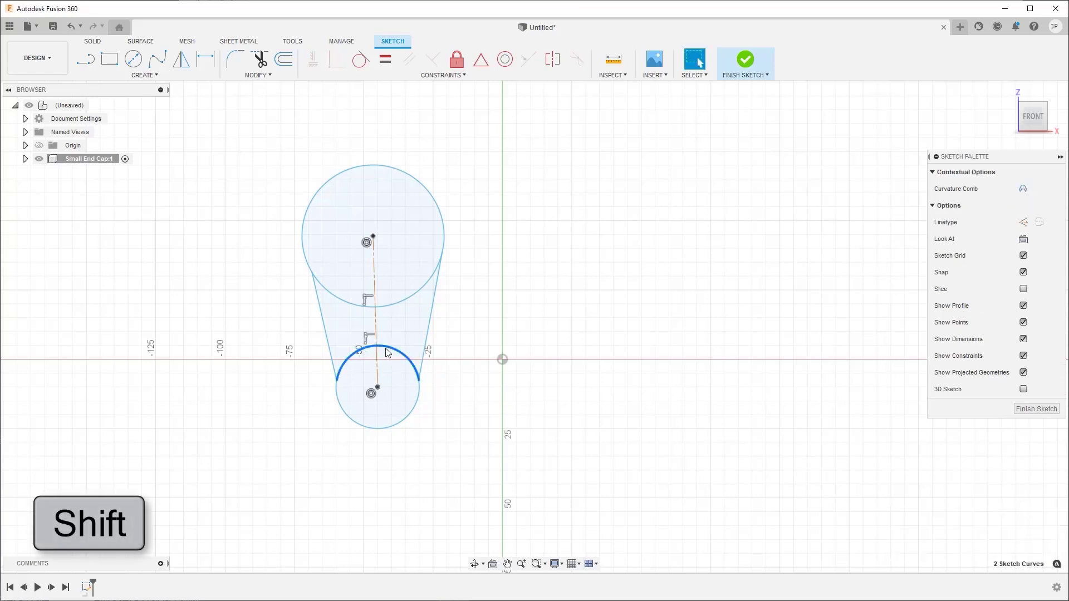
{"action": "left_click", "coordinate": [396, 305], "text": "shift"}
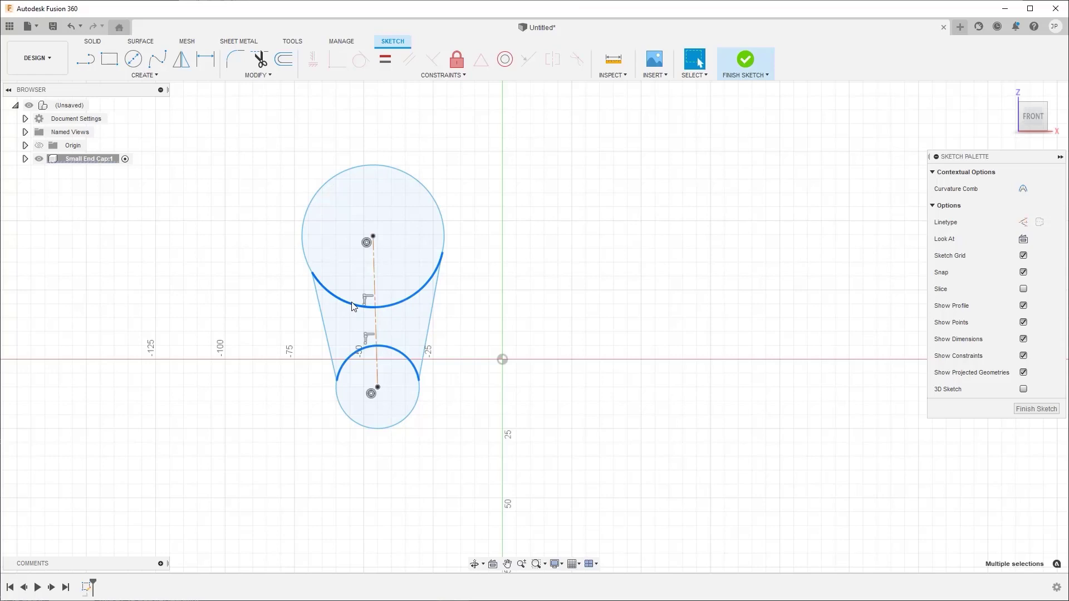
{"action": "right_click", "coordinate": [352, 306]}
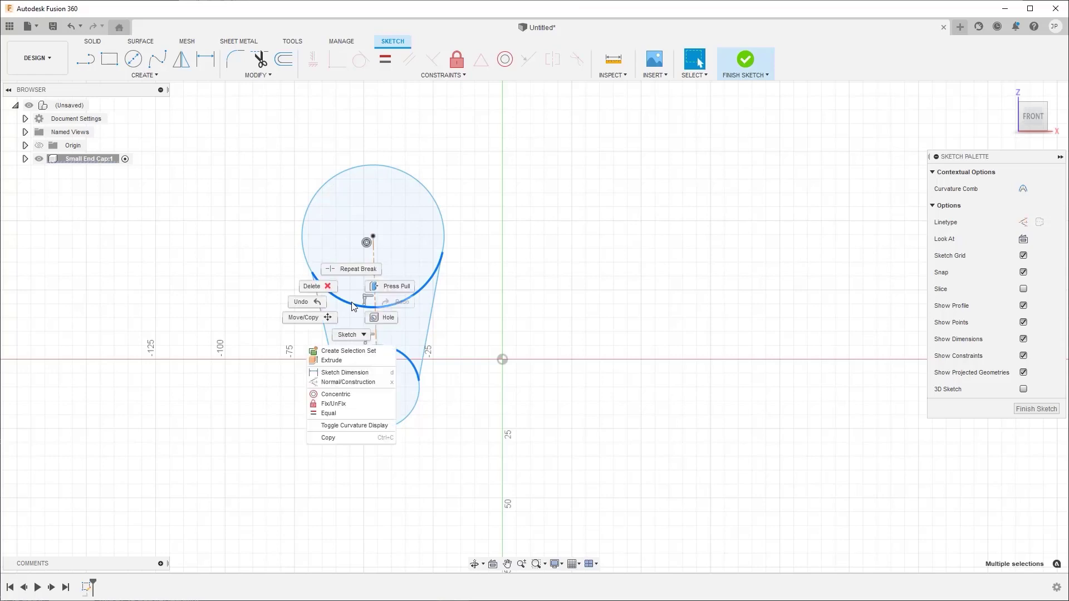
{"action": "left_click", "coordinate": [382, 384]}
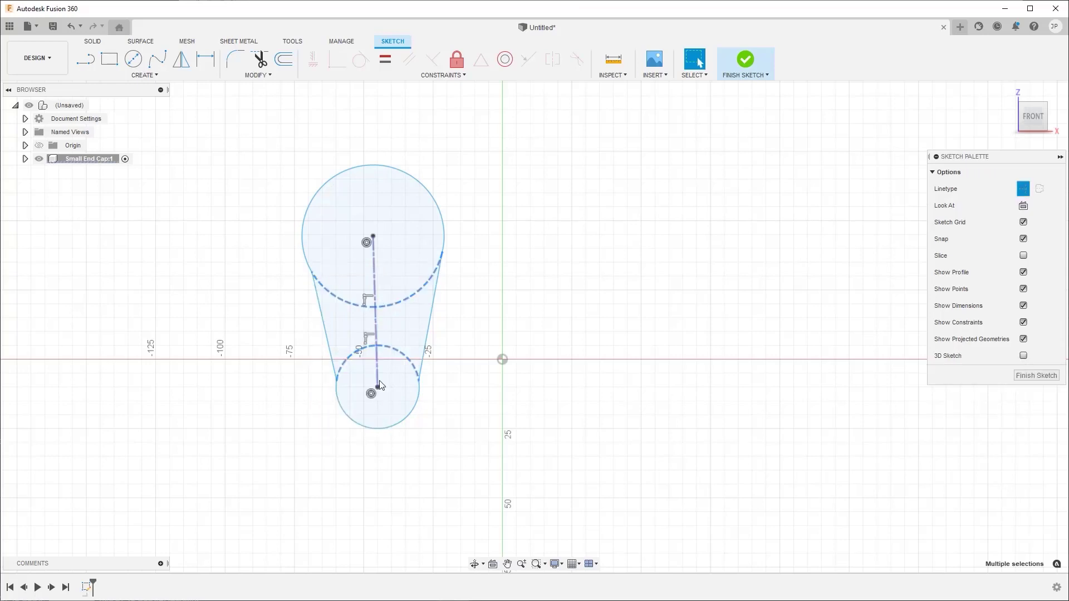
- Offset the closed outer chain of the end cap profile inward with an offset position of -3 mm
{"action": "type", "text": "s"}
{"action": "type", "text": "off"}
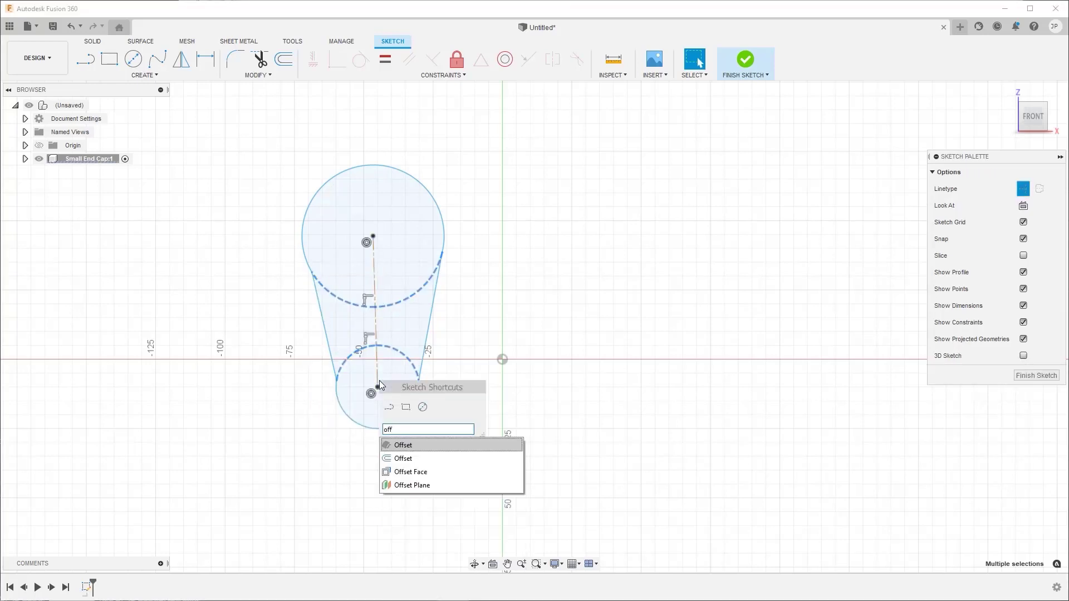
{"action": "left_click", "coordinate": [423, 457]}
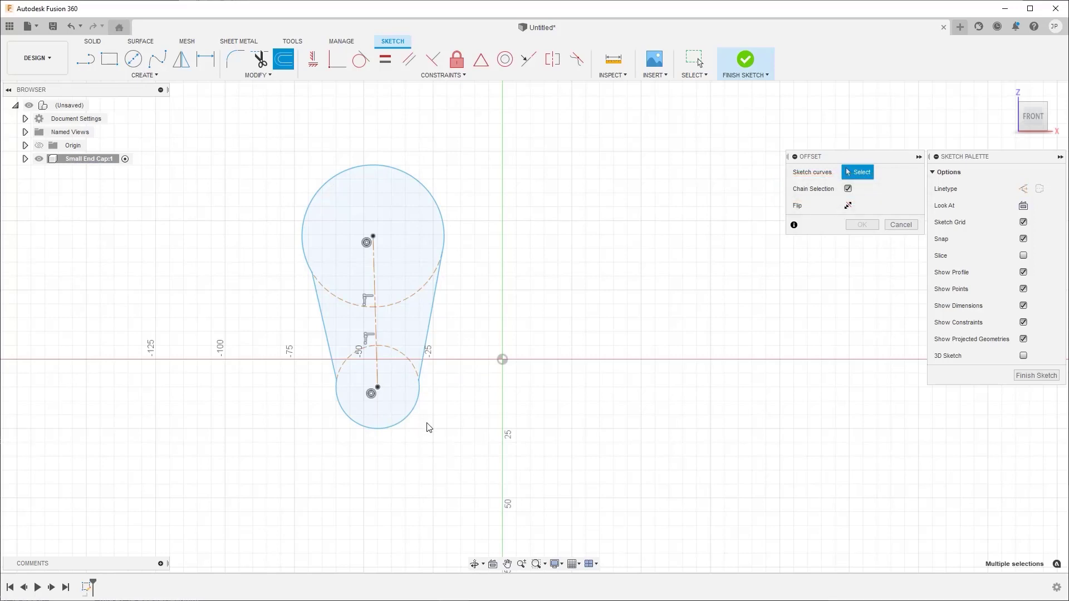
{"action": "left_click", "coordinate": [421, 402]}
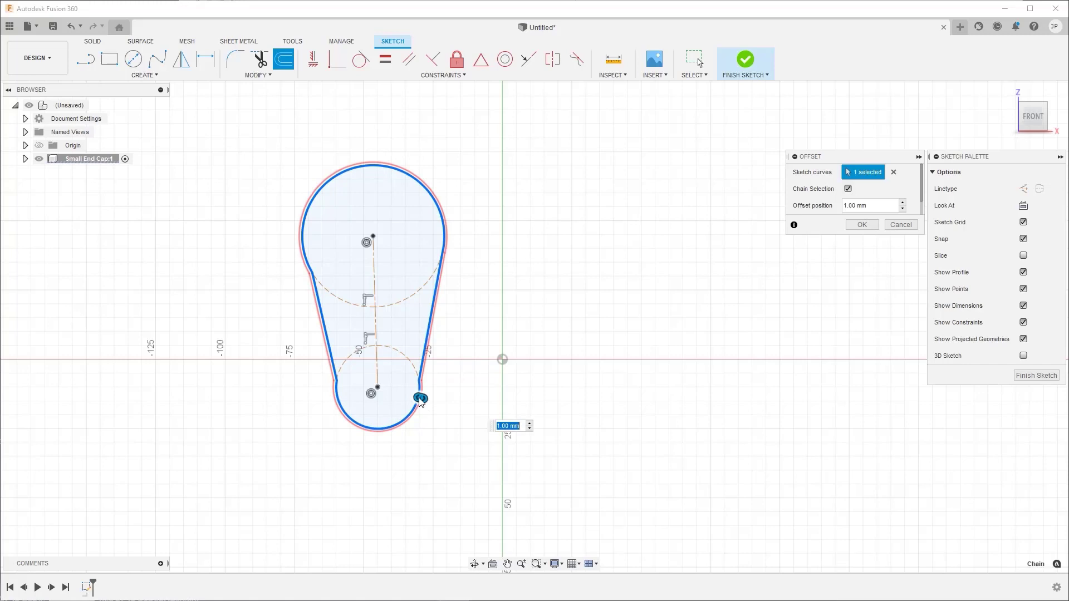
{"action": "mouse_move", "coordinate": [420, 399]}
{"action": "left_mouse_down"}
{"action": "mouse_move", "coordinate": [444, 406]}
{"action": "mouse_move", "coordinate": [410, 393]}
{"action": "left_mouse_up"}
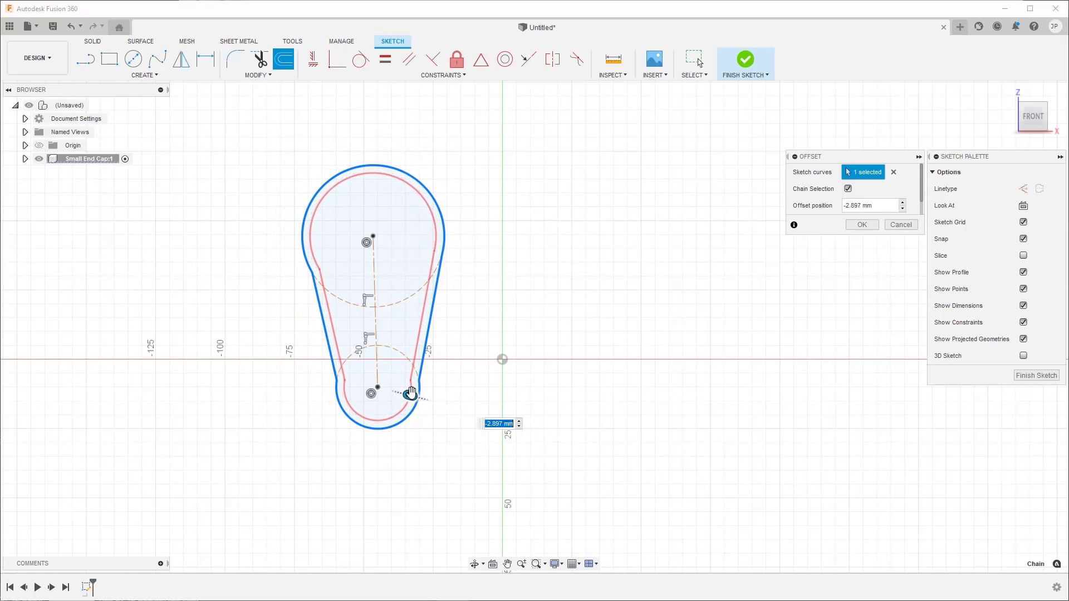
{"action": "type", "text": "-3"}
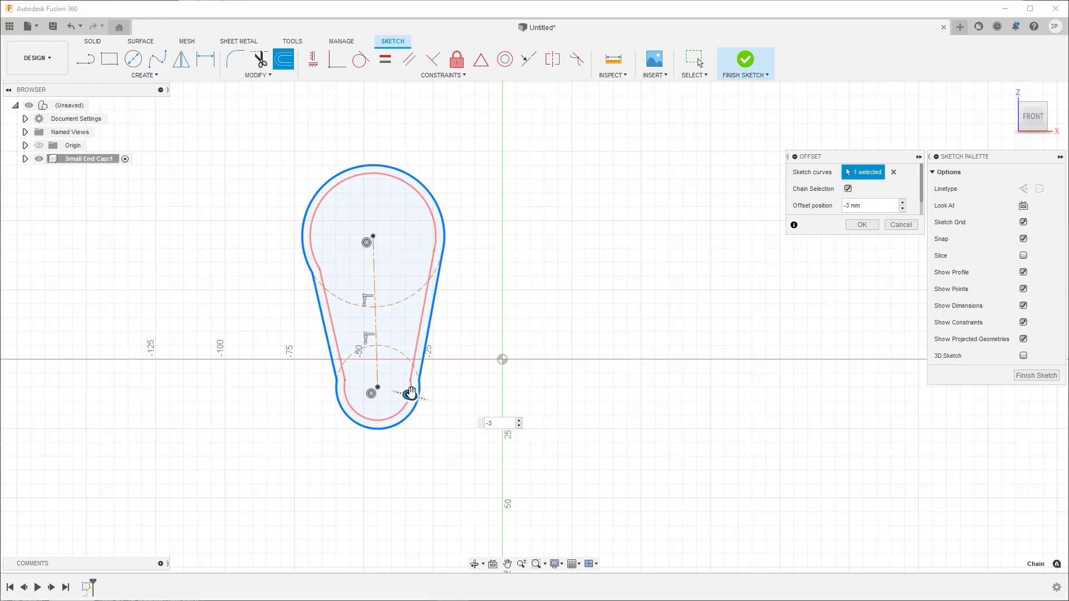
{"action": "key", "text": "Return"}
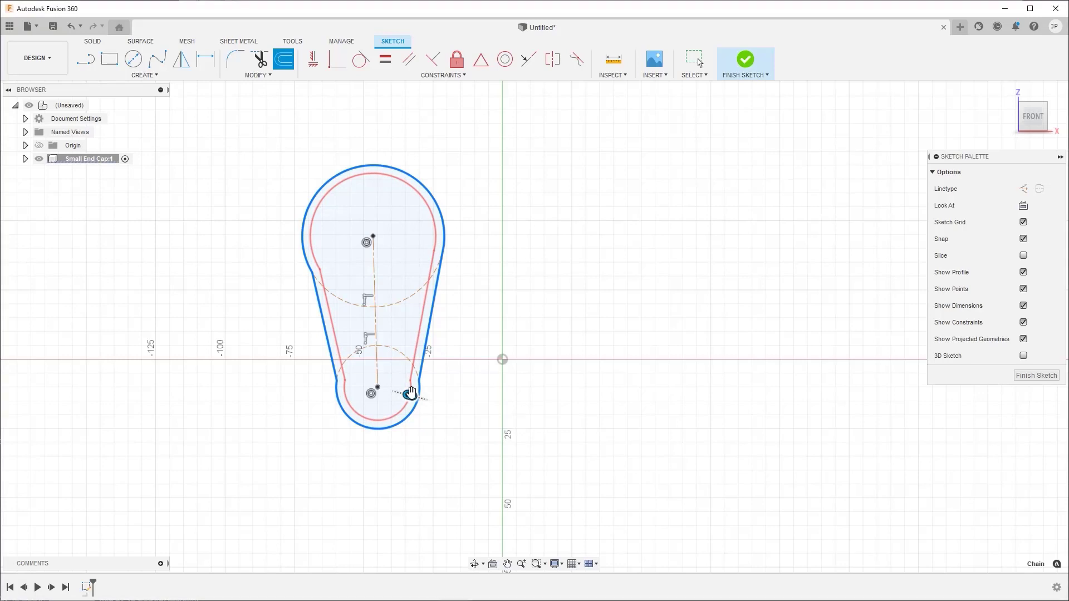
{"action": "key", "text": "Escape"}
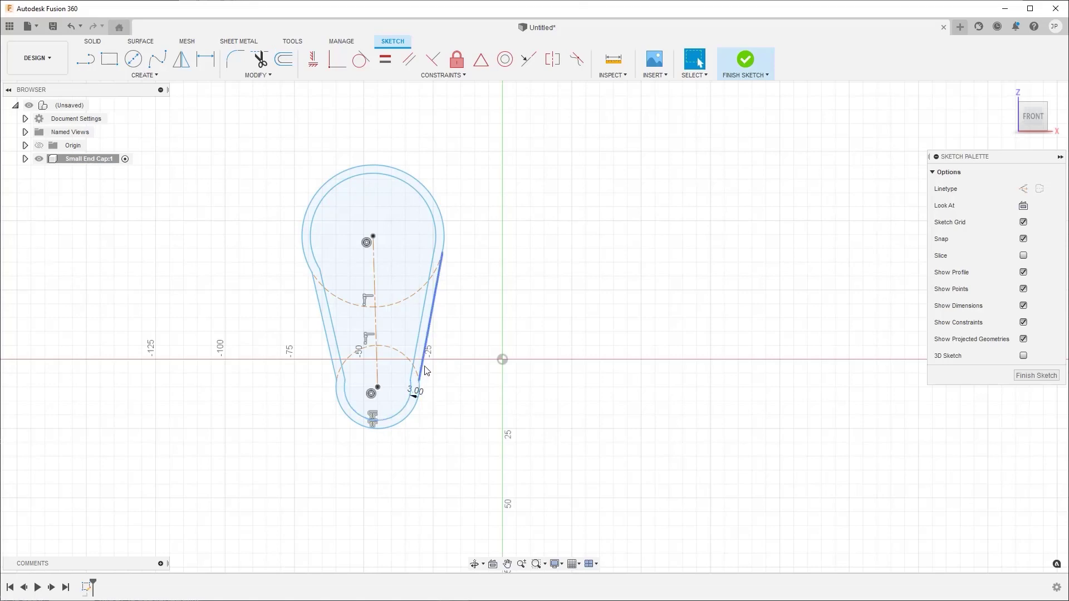
- Move the small arc's end point and the large outer arc slightly to test how freely the offset profile shifts
{"action": "mouse_move", "coordinate": [418, 387]}
{"action": "left_mouse_down"}
{"action": "mouse_move", "coordinate": [452, 369]}
{"action": "mouse_move", "coordinate": [425, 386]}
{"action": "left_mouse_up"}
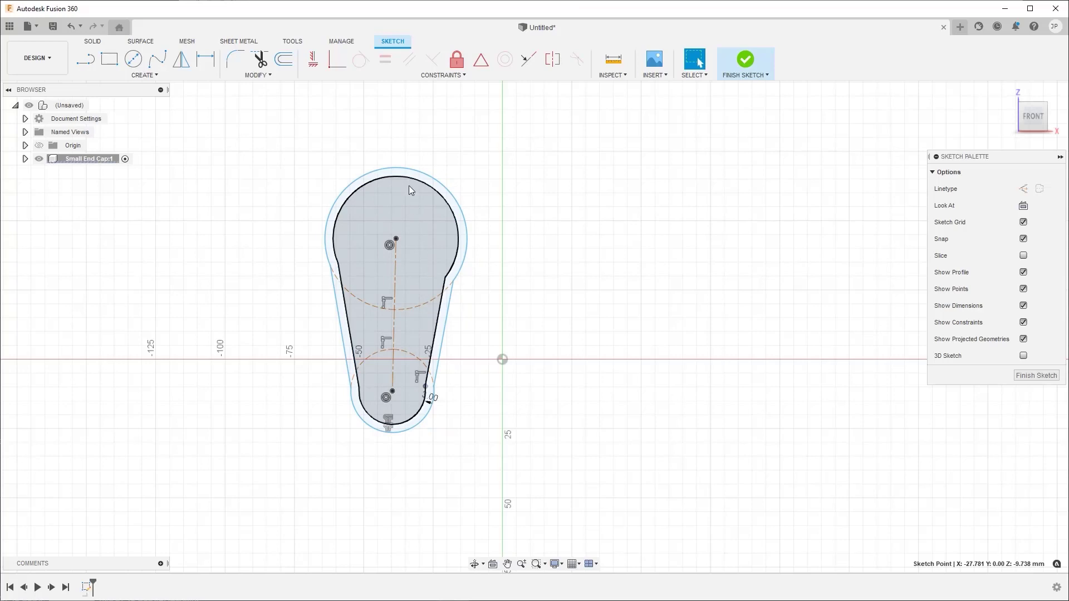
{"action": "mouse_move", "coordinate": [409, 176]}
{"action": "left_mouse_down"}
{"action": "mouse_move", "coordinate": [410, 132]}
{"action": "mouse_move", "coordinate": [406, 177]}
{"action": "left_mouse_up"}
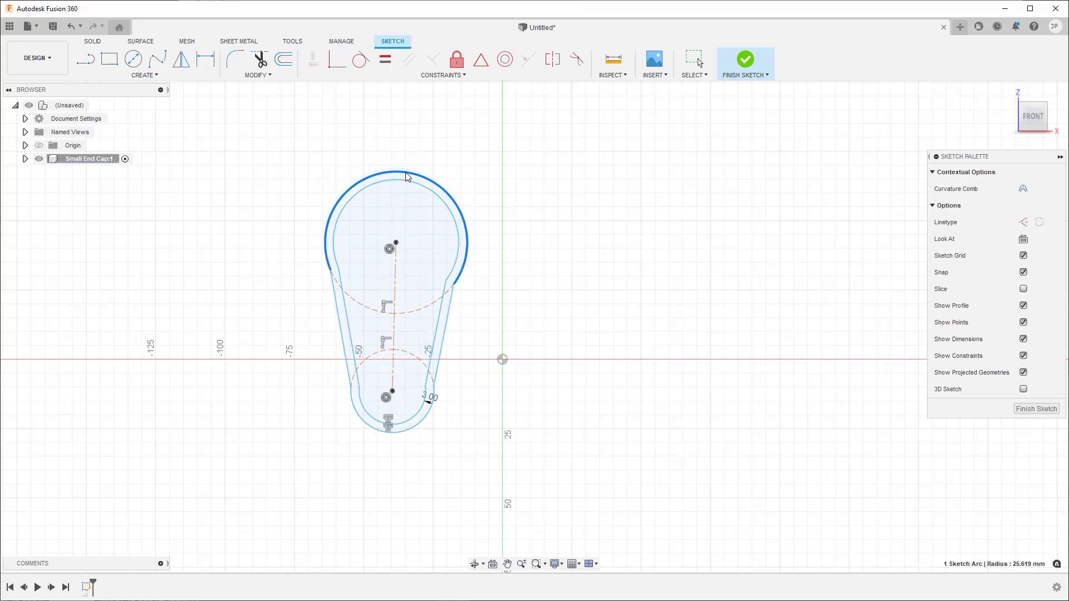